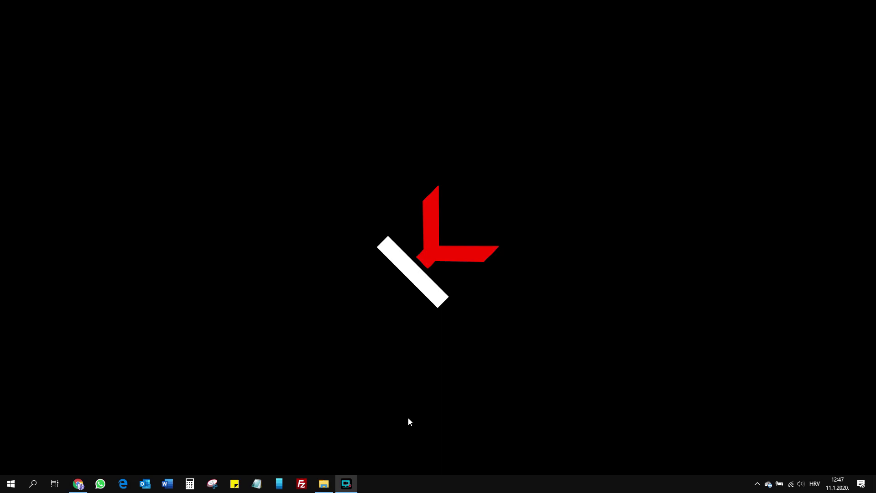
- Sign in to the router's web interface with the admin password to reach the dashboard
click(78, 485)
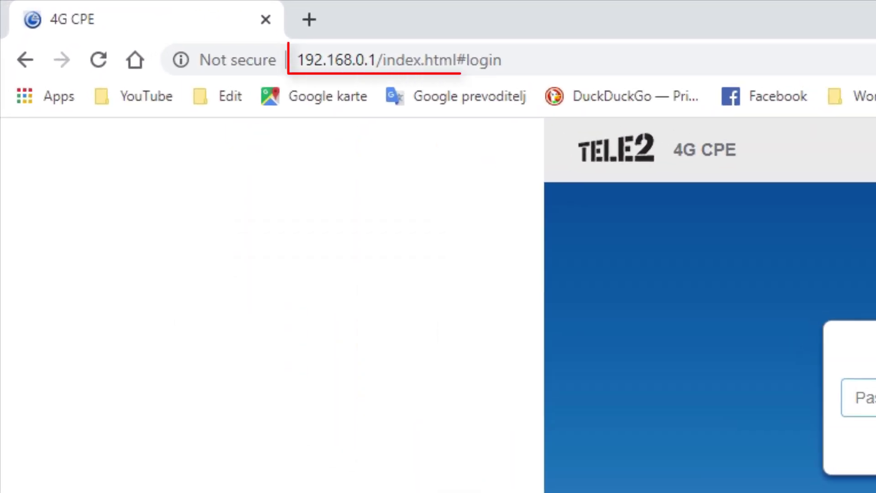
text(admin)
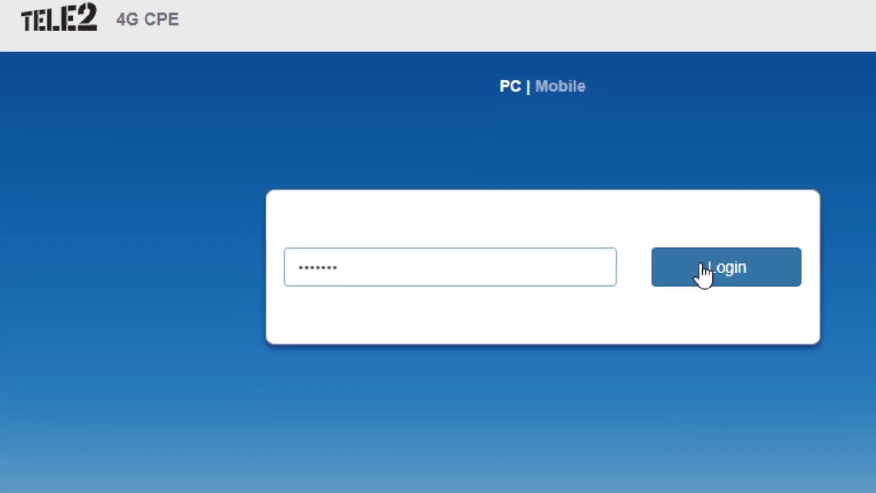
click(700, 270)
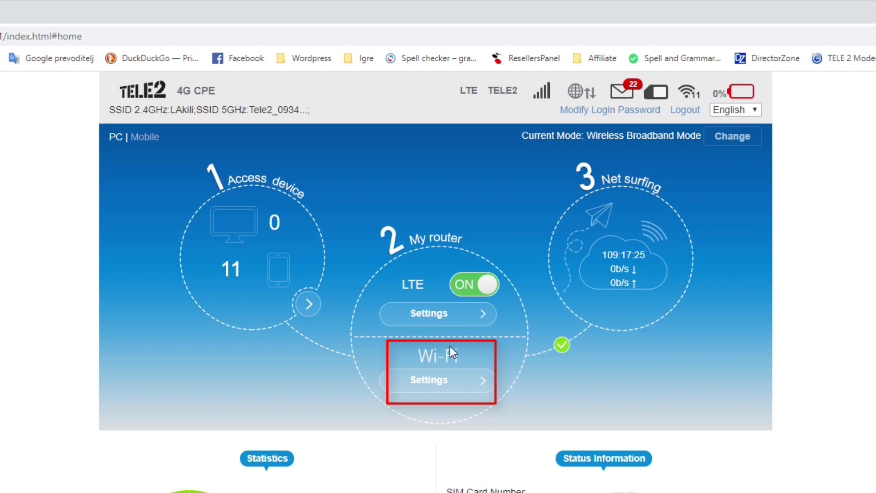
- Open the Wi-Fi Settings page from the My router dashboard
click(428, 386)
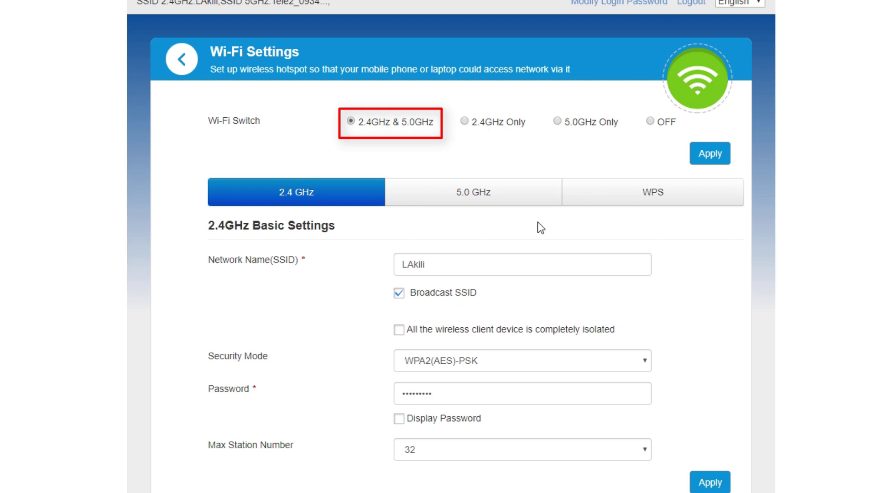
- On the 5.0 GHz tab, replace the network name Tele2_0934 with LAkili-5Ghz
click(479, 199)
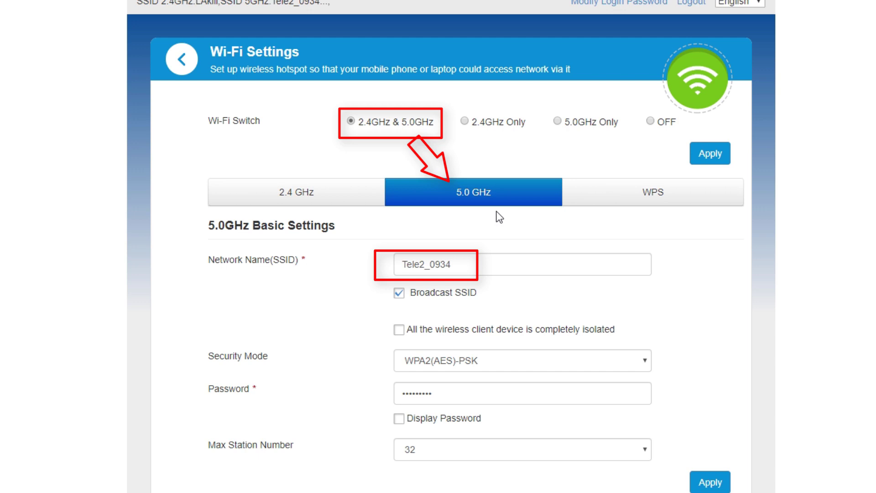
drag(469, 262, 364, 255)
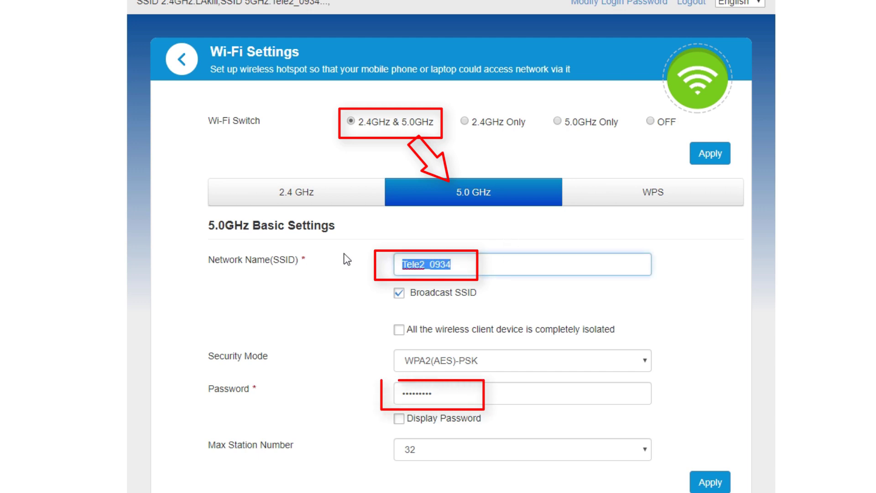
text(laKILI)
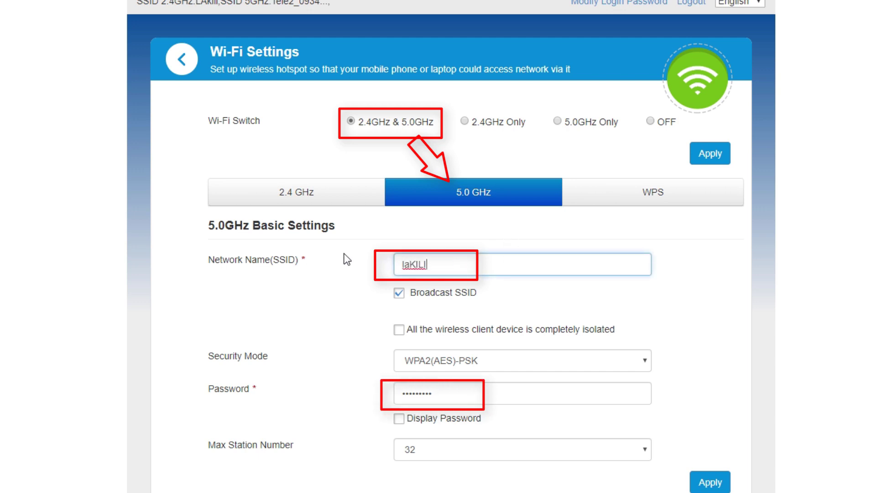
key(BackSpace)
key(BackSpace)
key(BackSpace)
key(BackSpace)
key(BackSpace)
key(BackSpace)
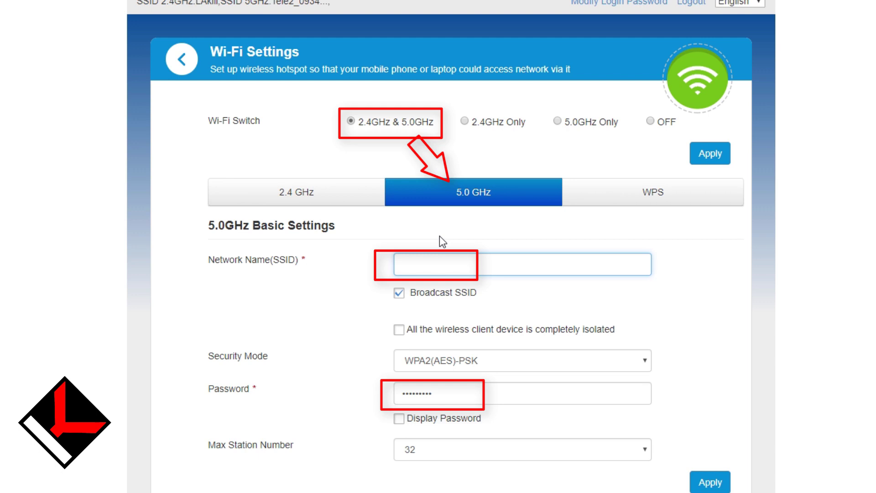
text(LAkili)
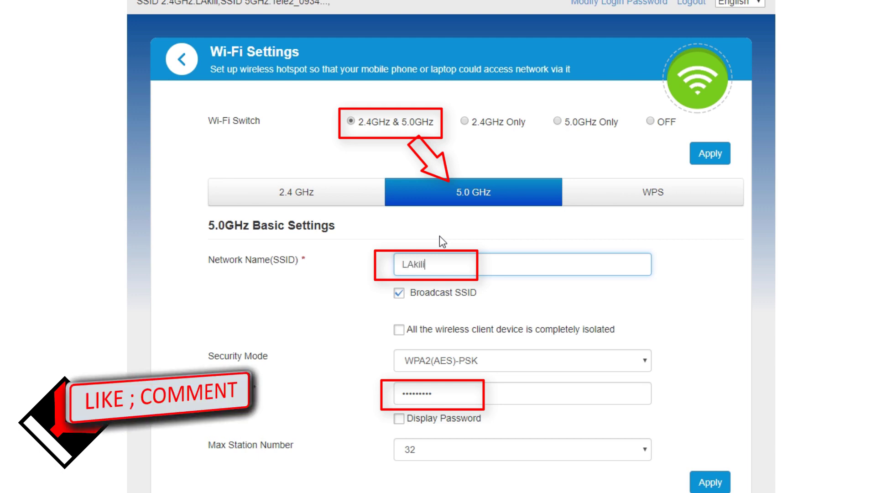
text(-)
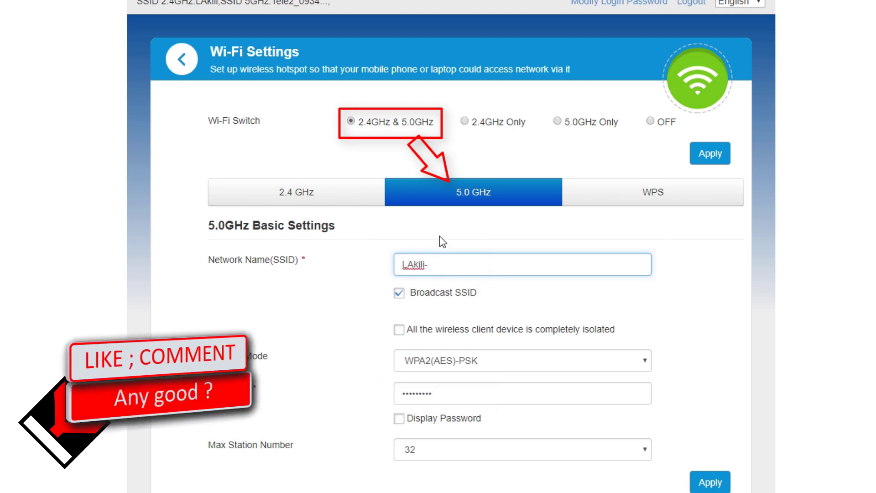
text(5G)
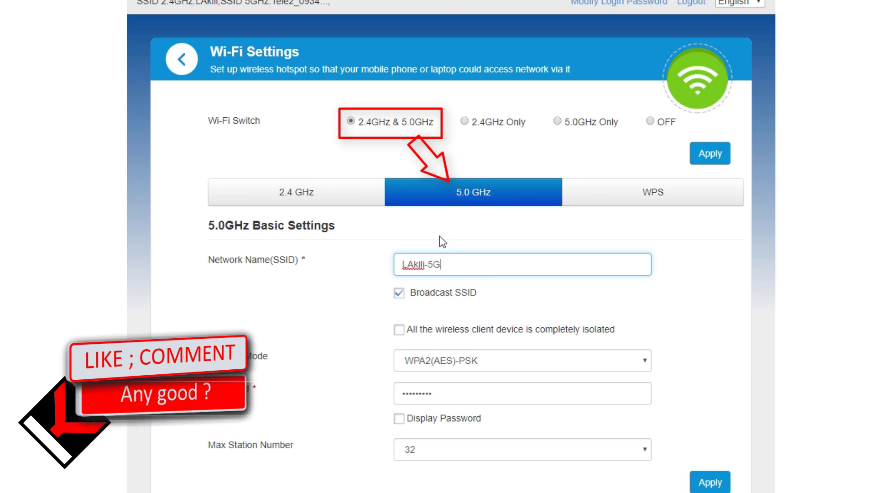
text(hz)
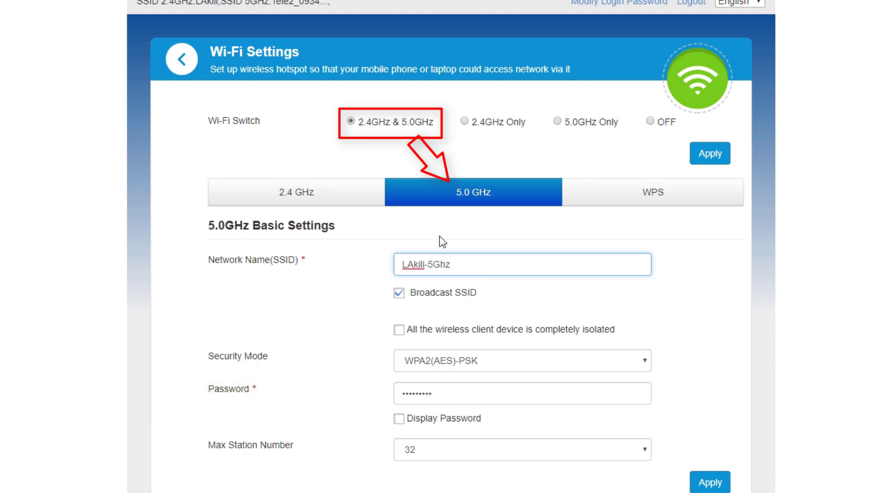
- Apply and confirm the LAkili-5Ghz SSID, then view the 2.4 GHz Frequency (Channel) options
click(715, 482)
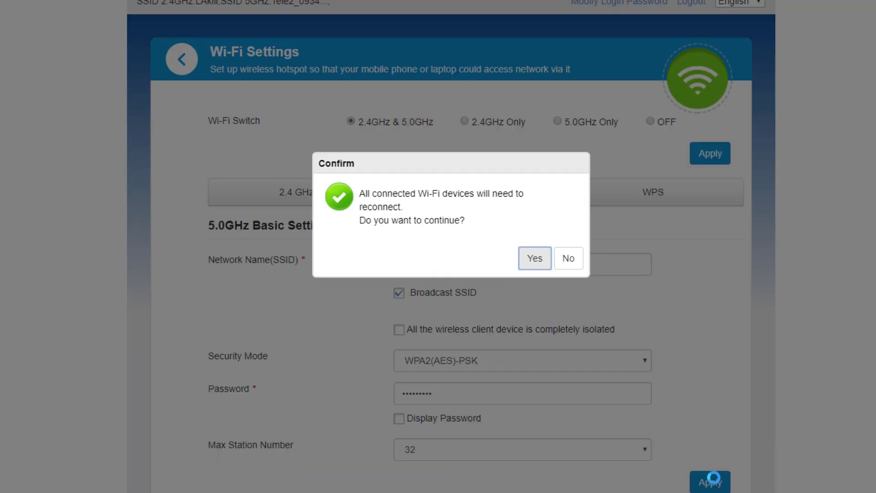
click(534, 257)
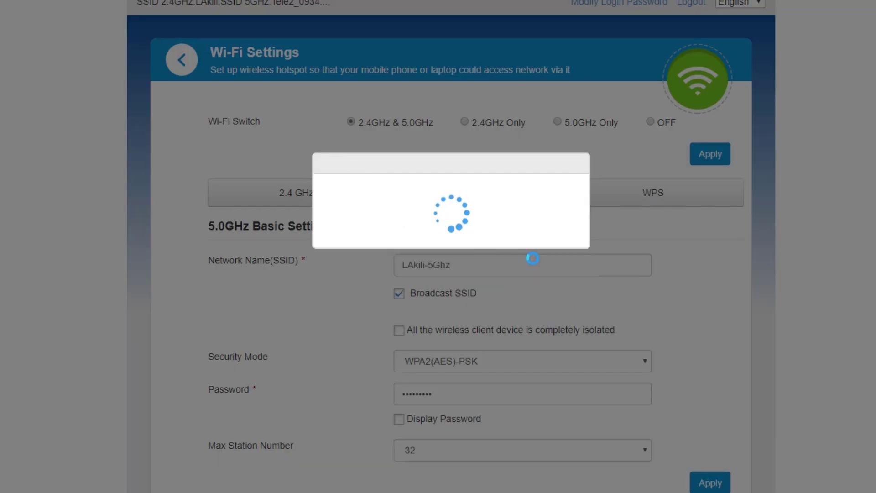
scroll(707, 303, down, 5)
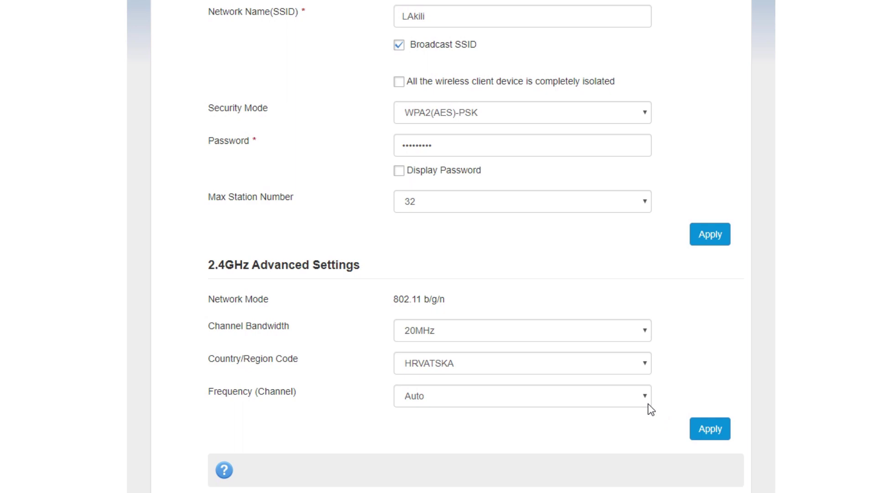
click(647, 396)
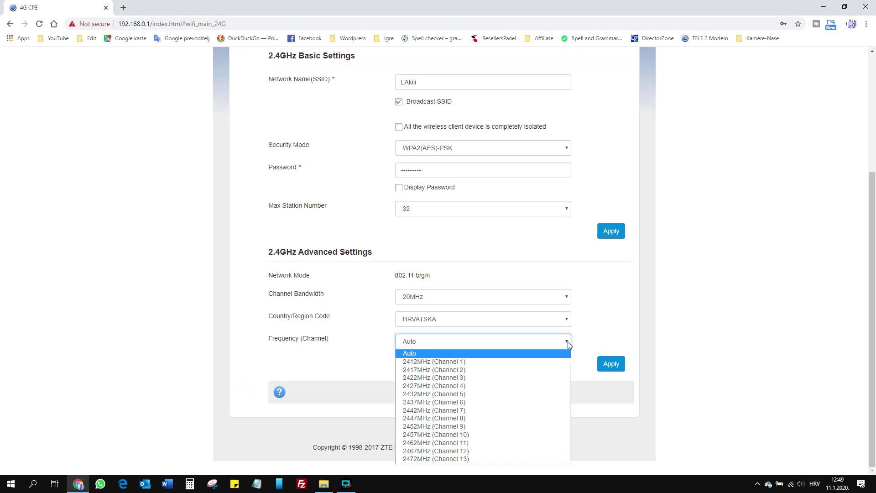
- Launch the WiFi Analyzer app from Microsoft Store to check nearby channel usage
click(11, 484)
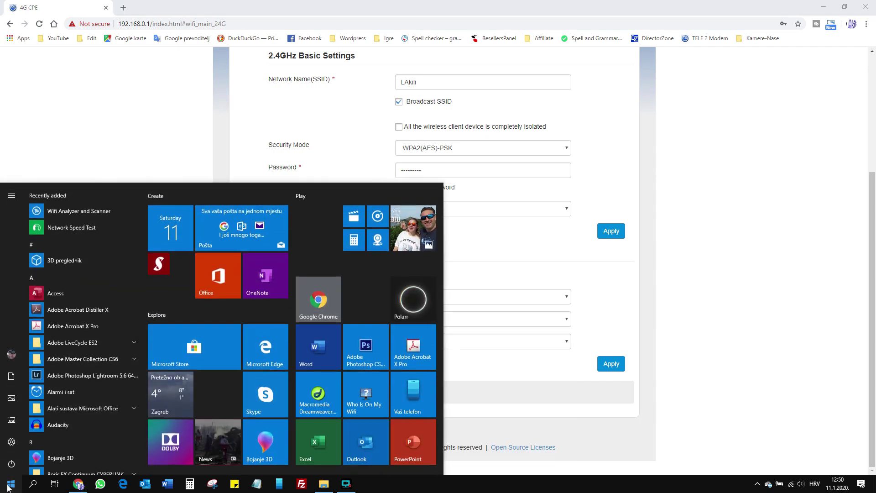
click(193, 349)
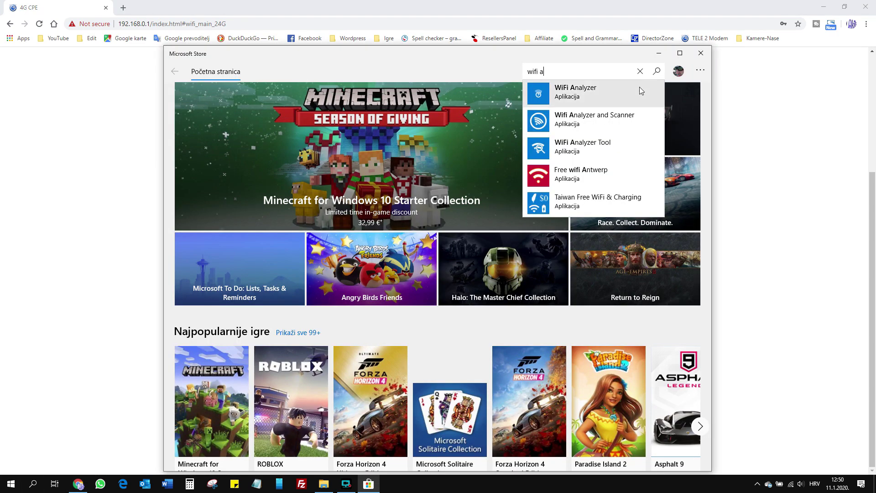
click(632, 117)
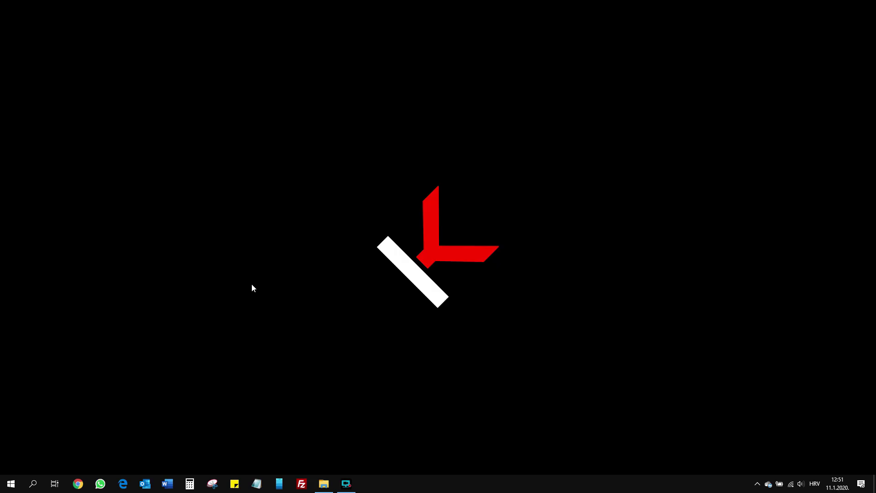
- Find Control Panel with a 'con' search and go to Network and Internet
click(35, 486)
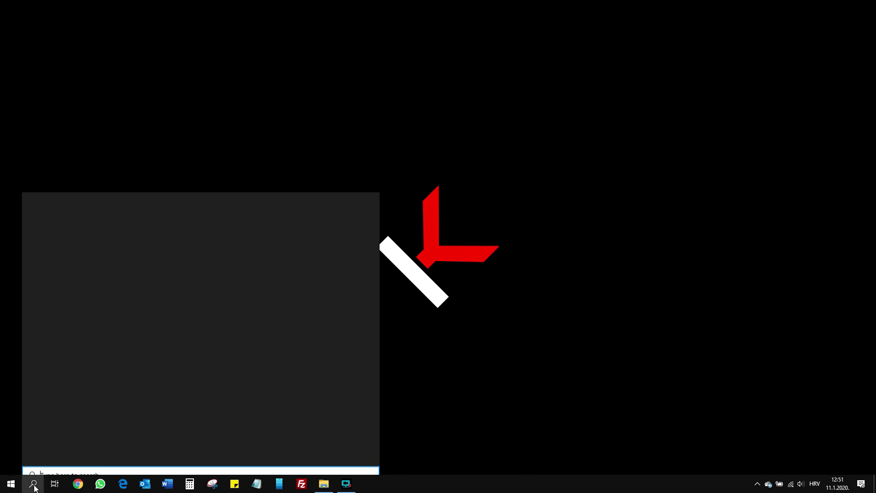
text(cont)
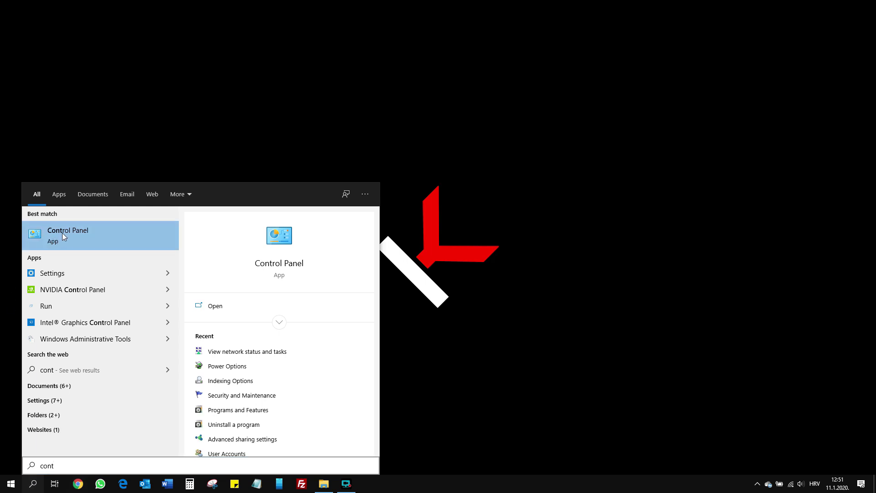
click(62, 234)
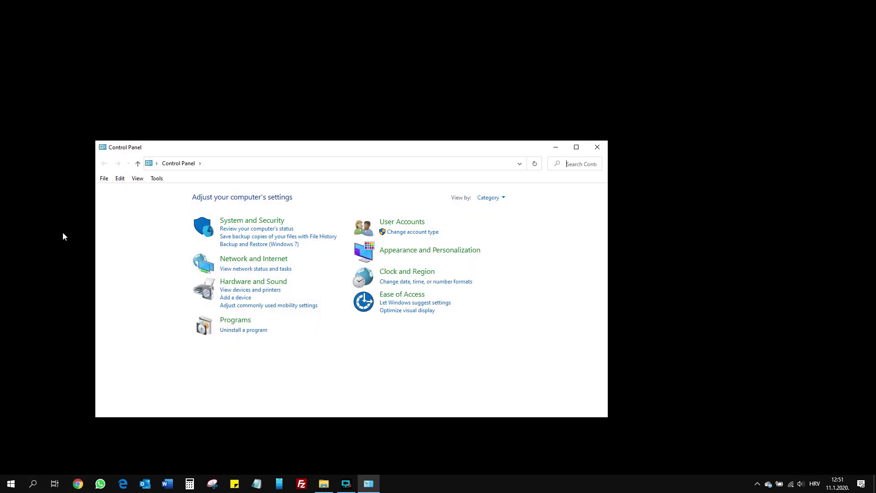
drag(283, 148, 354, 123)
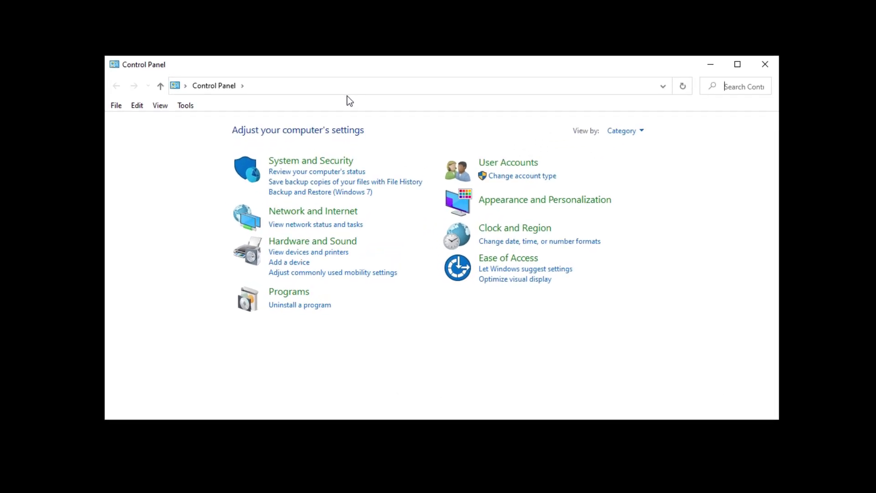
click(338, 214)
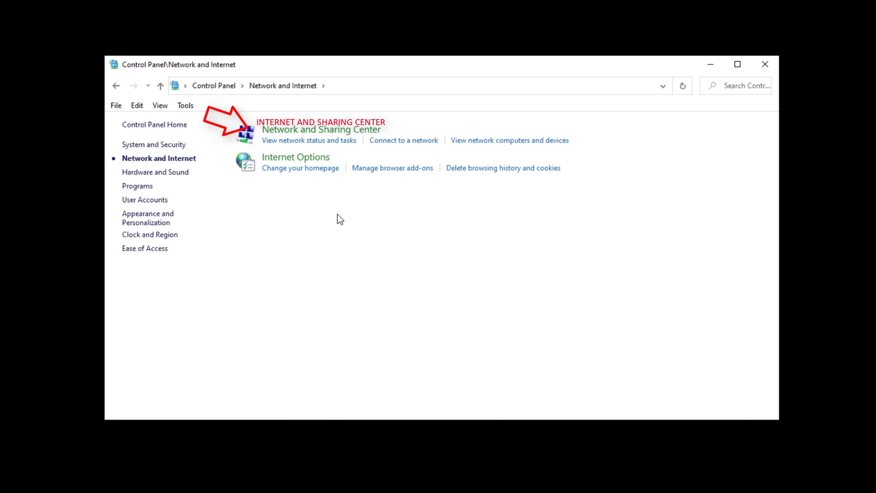
- Open the Wi-Fi adapter's Properties via Network and Sharing Center's adapter list
click(340, 139)
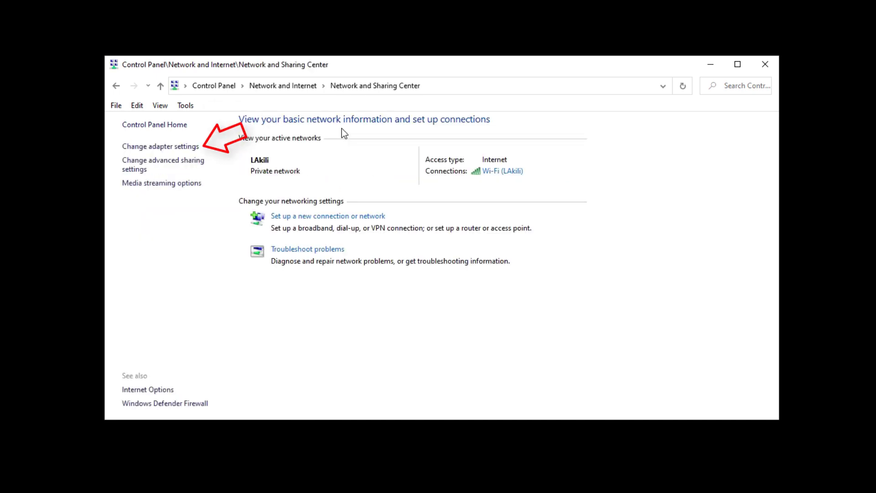
click(181, 154)
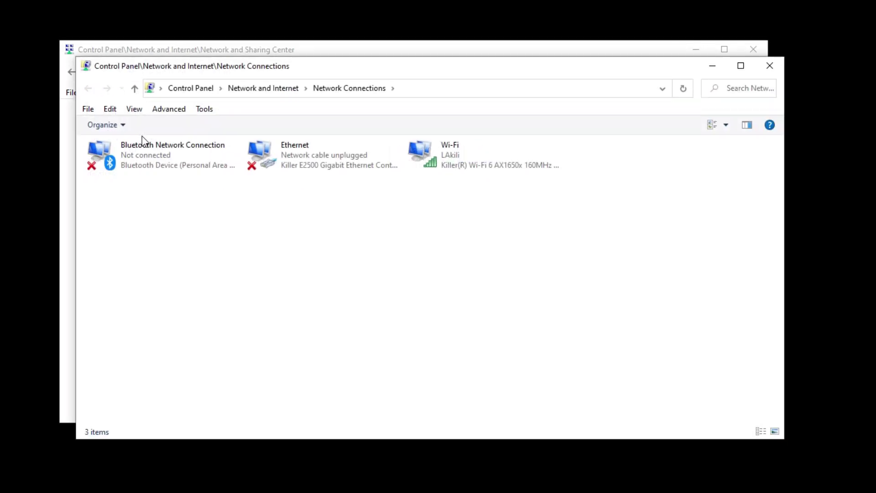
right_click(465, 163)
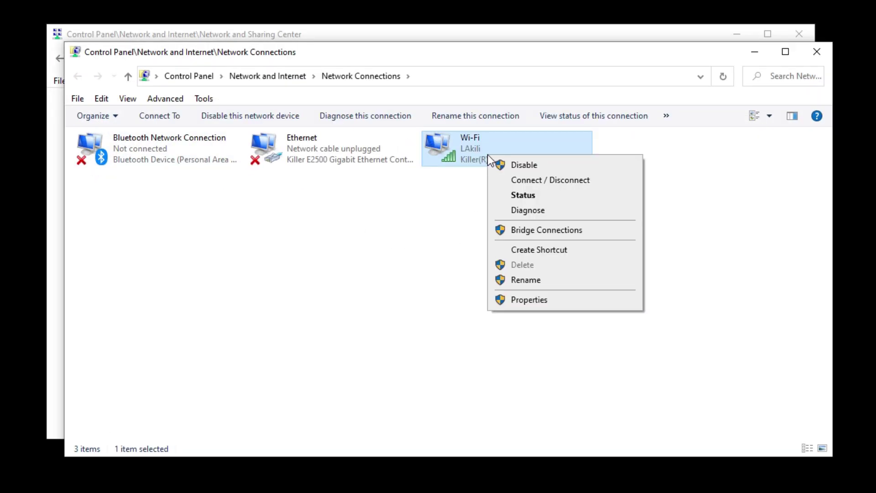
click(531, 299)
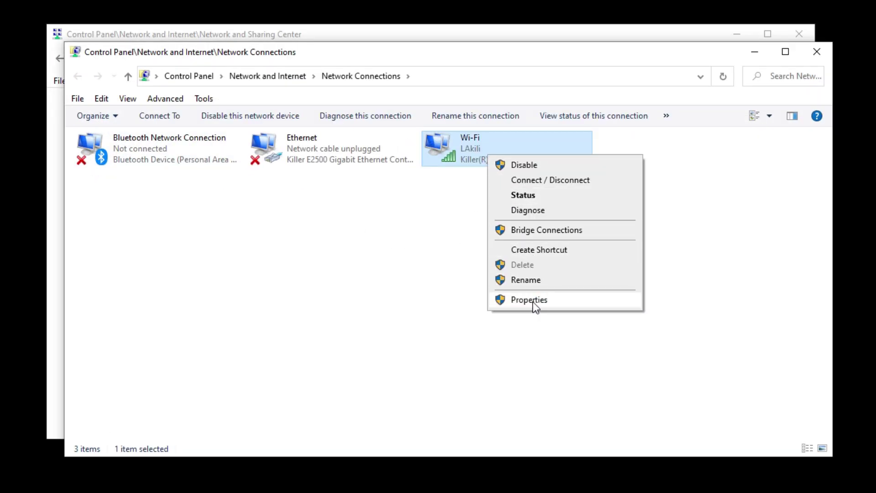
click(531, 299)
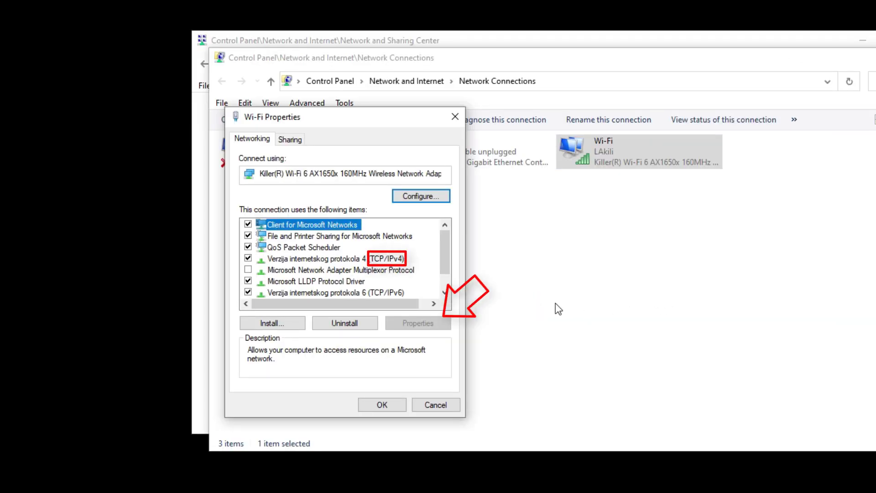
- In TCP/IPv4 properties, set manual DNS: preferred 1.1.1.1, alternate 1.0.0.1
click(390, 259)
click(418, 323)
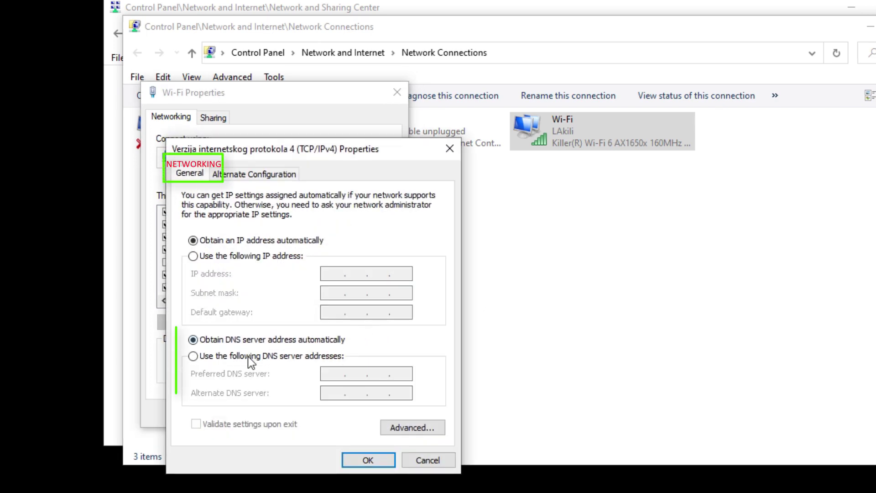
click(193, 356)
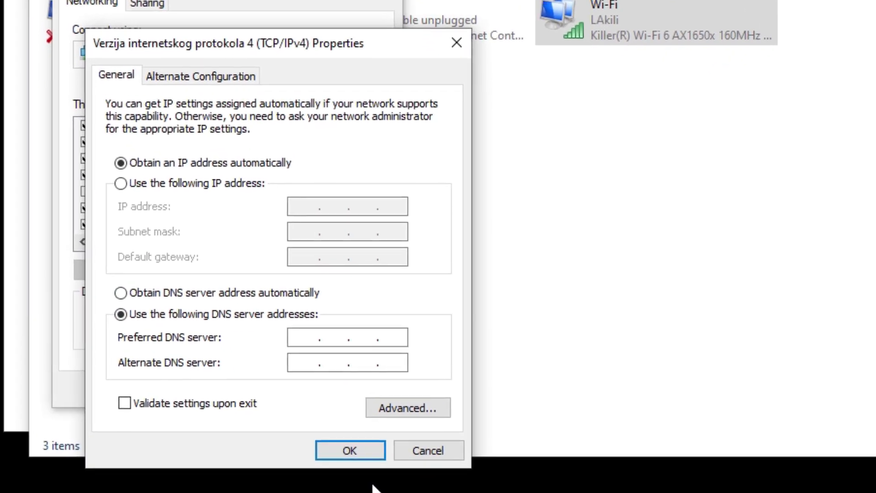
text(1.1.1.)
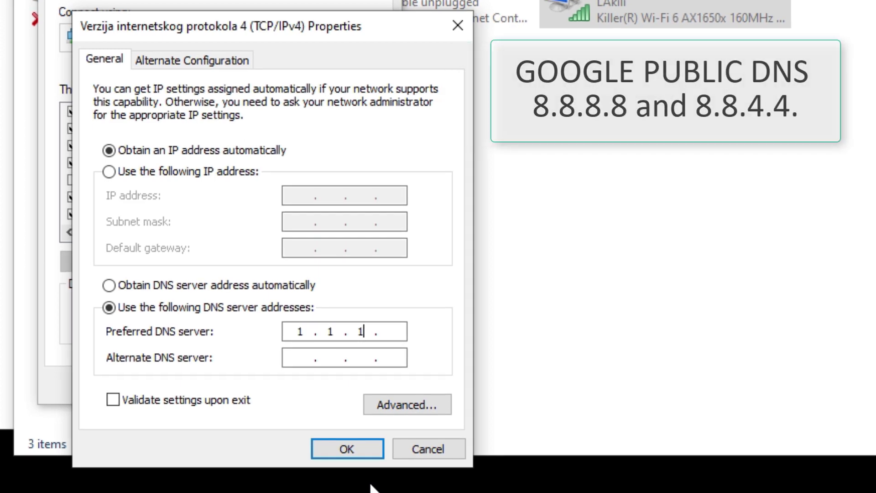
text(1)
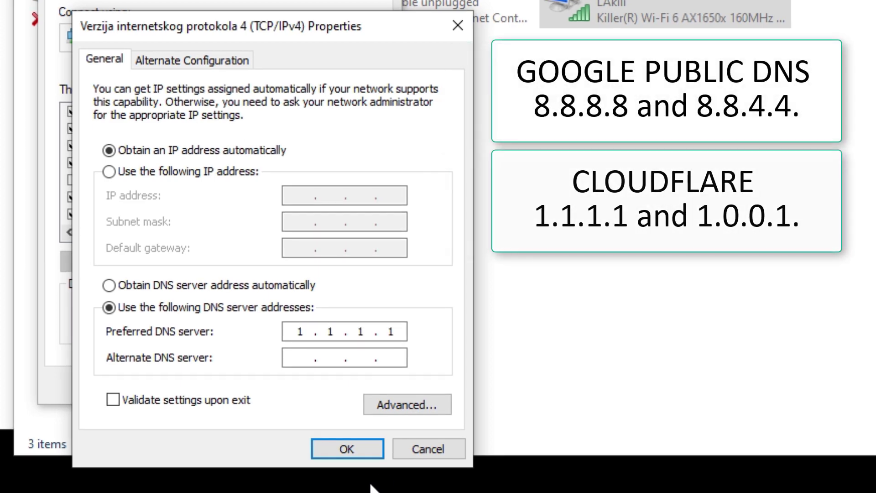
key(Tab)
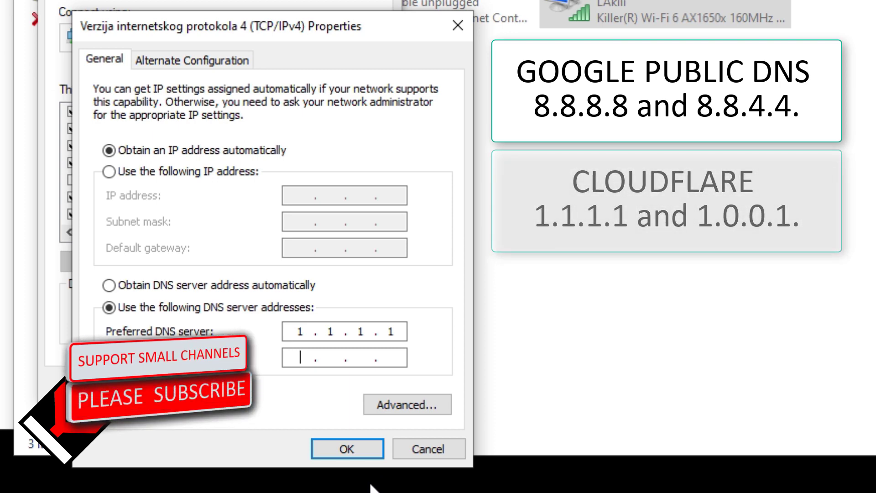
text(1.0)
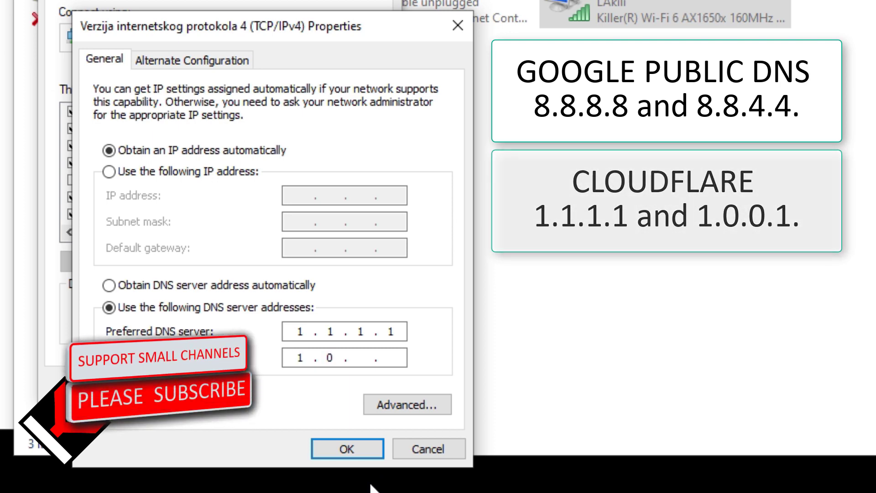
text(.1)
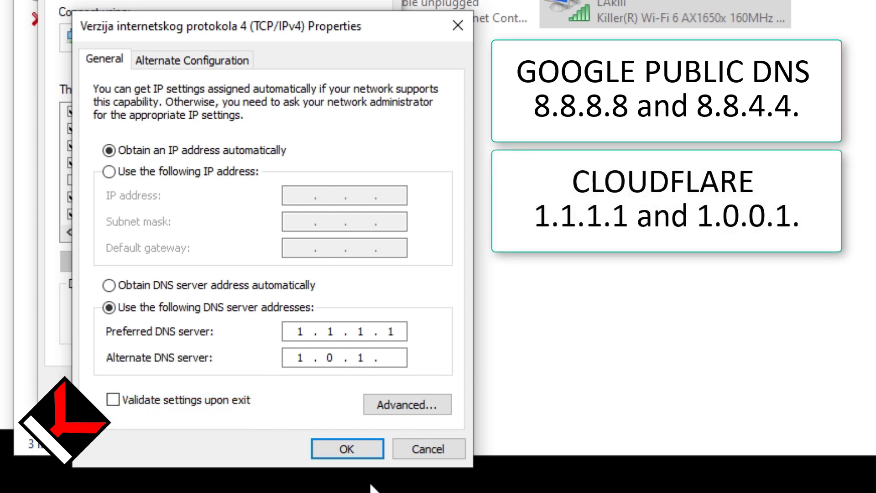
key(BackSpace)
text(0.)
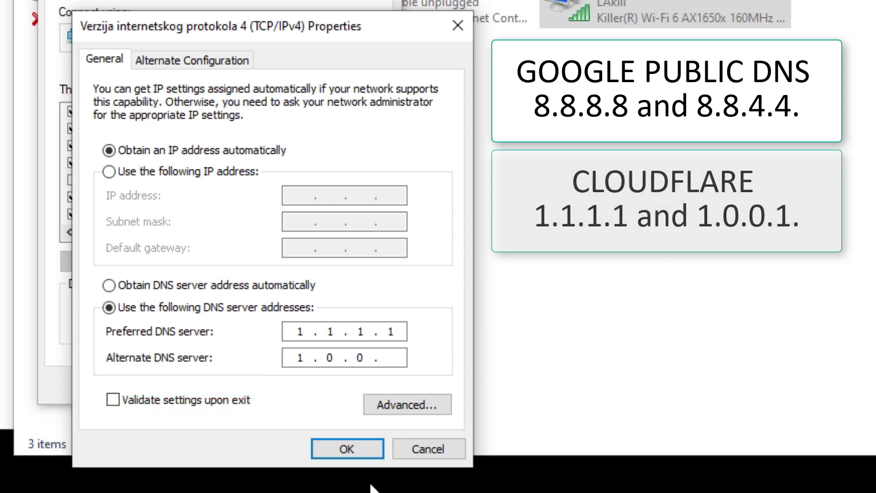
text(1)
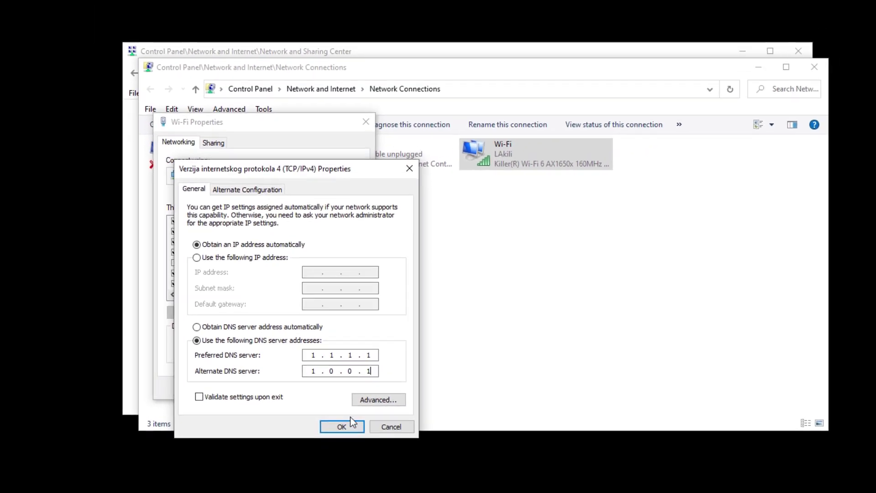
- Save the DNS settings with OK and close the Wi-Fi Properties dialog
click(346, 445)
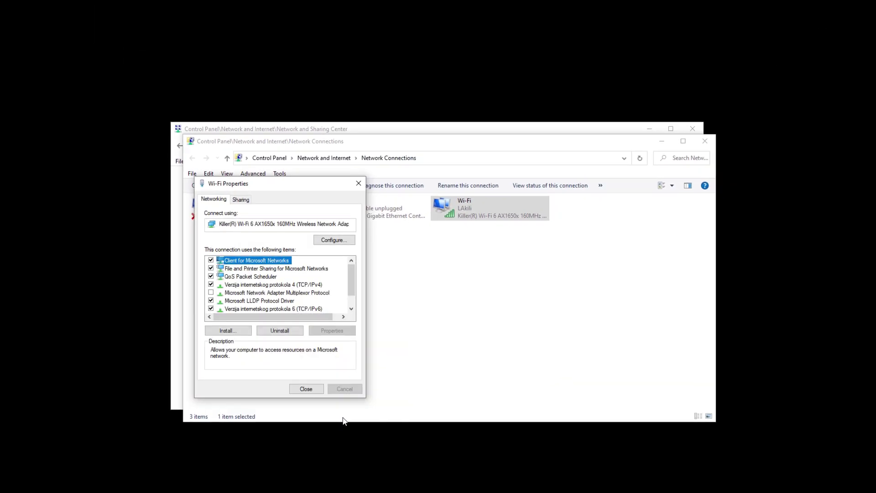
click(306, 389)
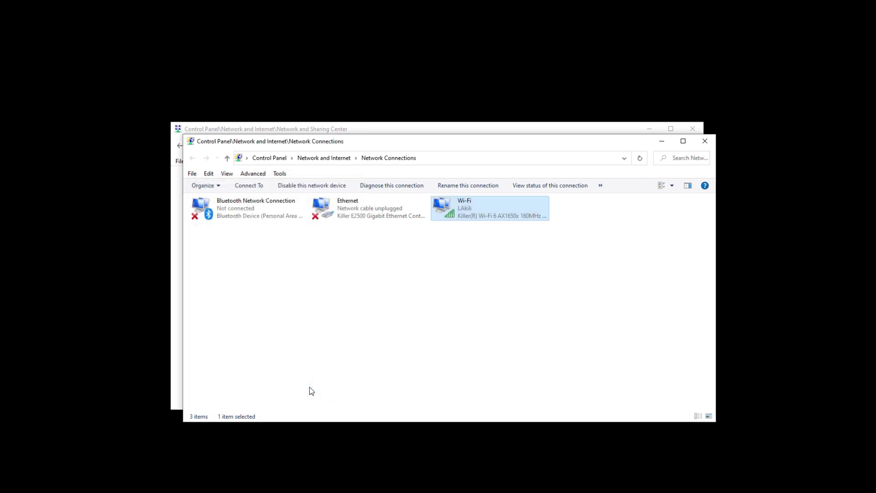